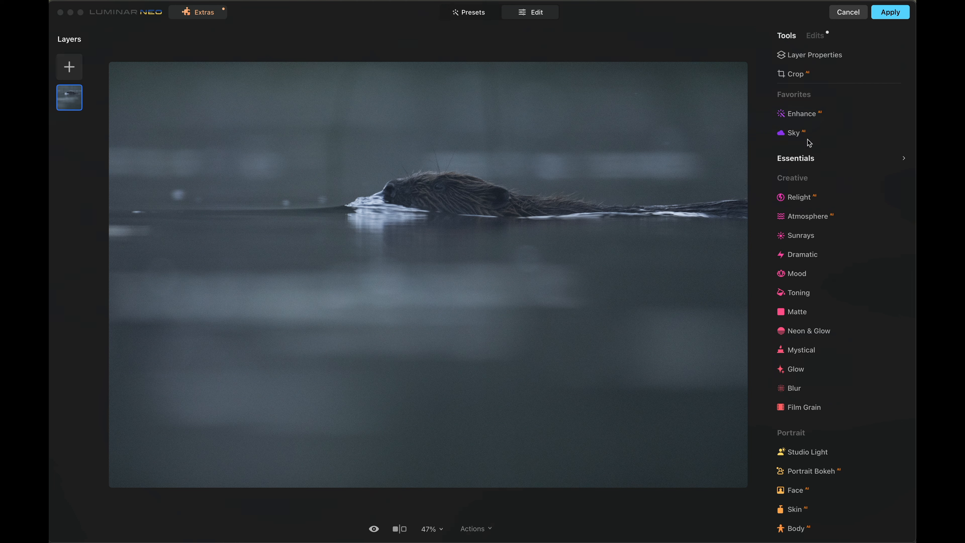
# Step: Open the Enhance tool and set Accent to 24
pyautogui.click(808, 114)
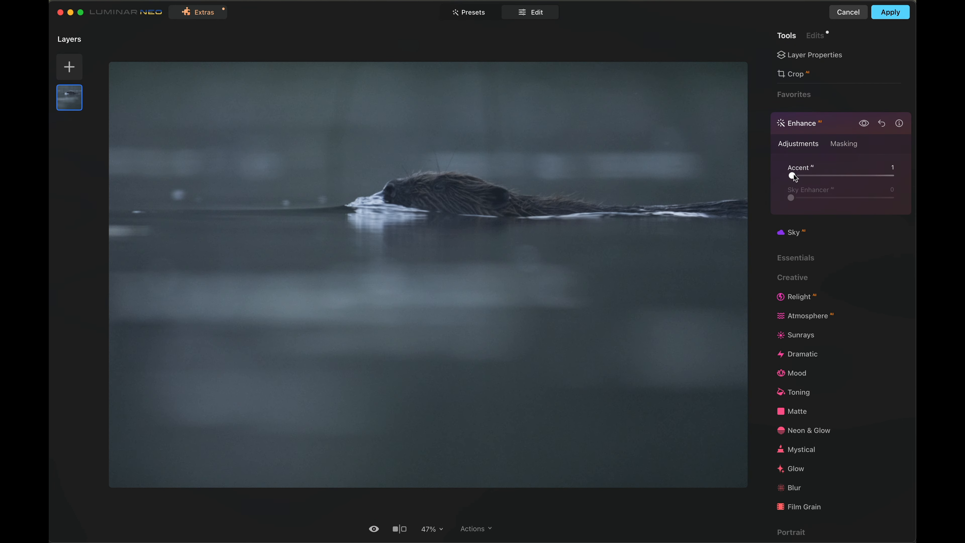
pyautogui.moveTo(801, 175); pyautogui.dragTo(816, 177)
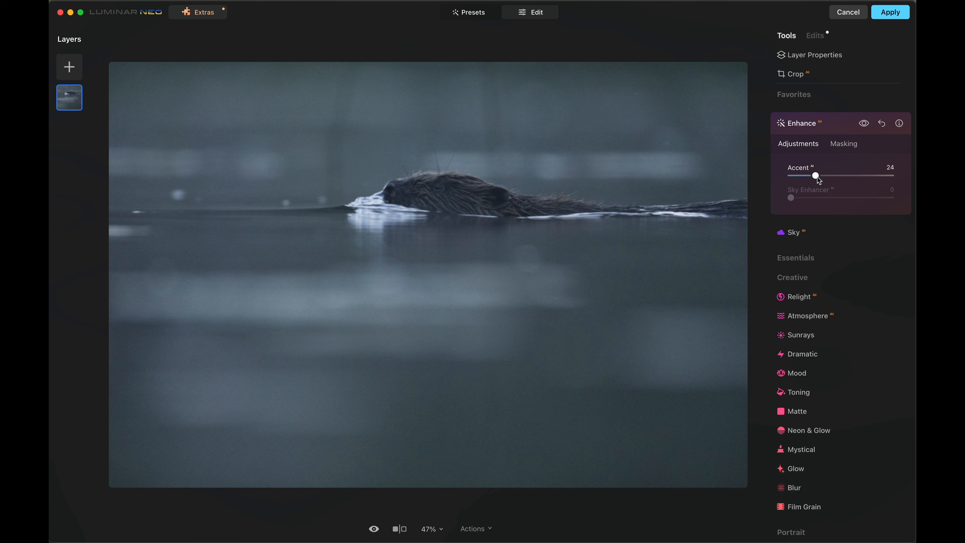
# Step: Expand the Essentials tools and examine the Develop panel's Light settings
pyautogui.click(795, 257)
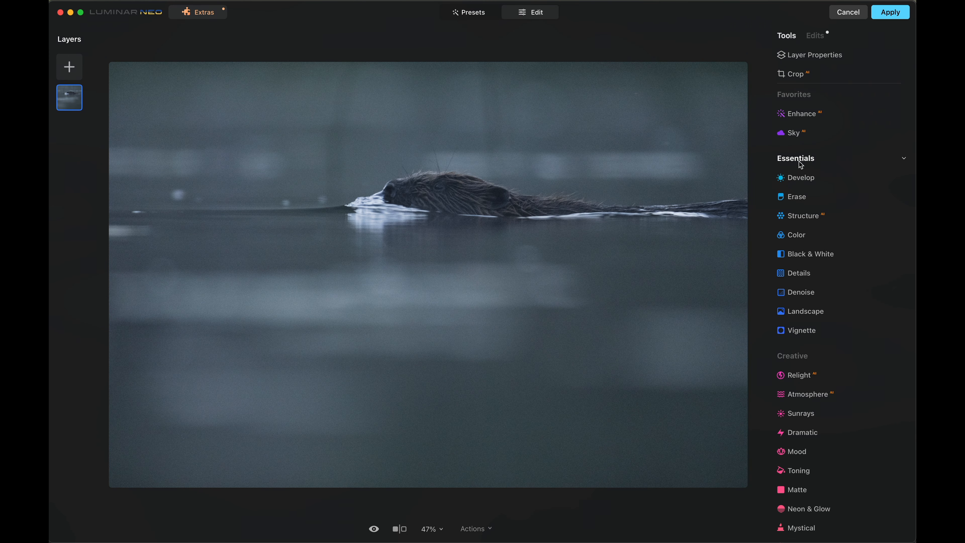
pyautogui.click(806, 185)
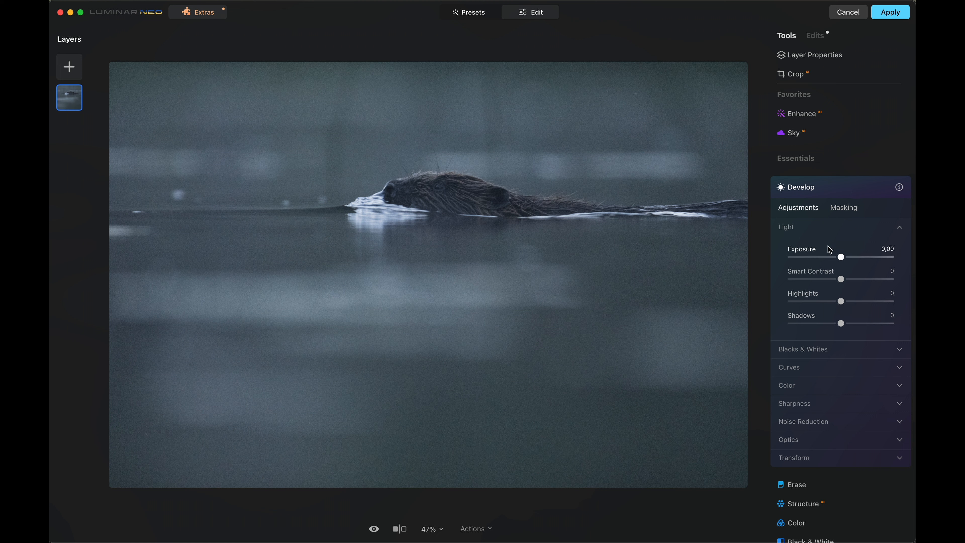
pyautogui.click(838, 187)
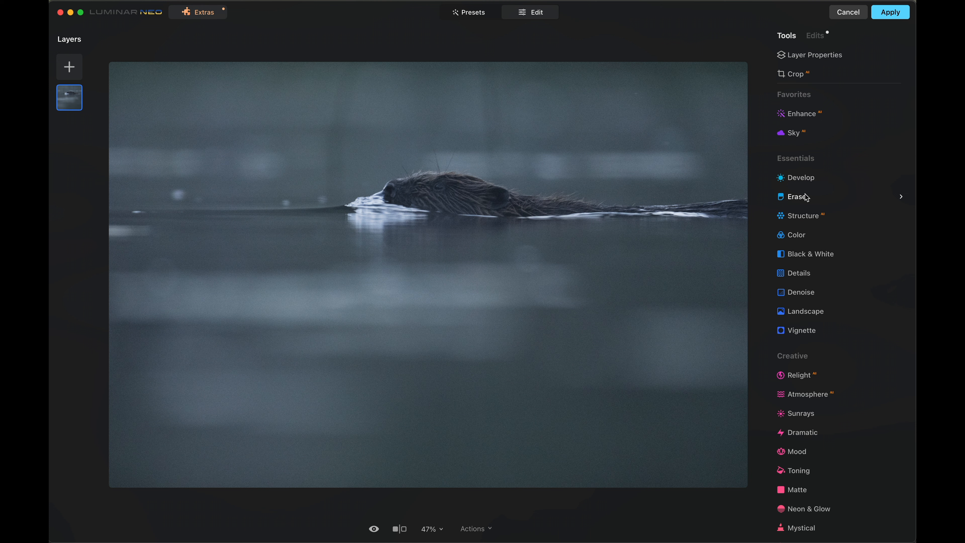
# Step: Open the Structure tool and raise its Amount slightly
pyautogui.click(817, 218)
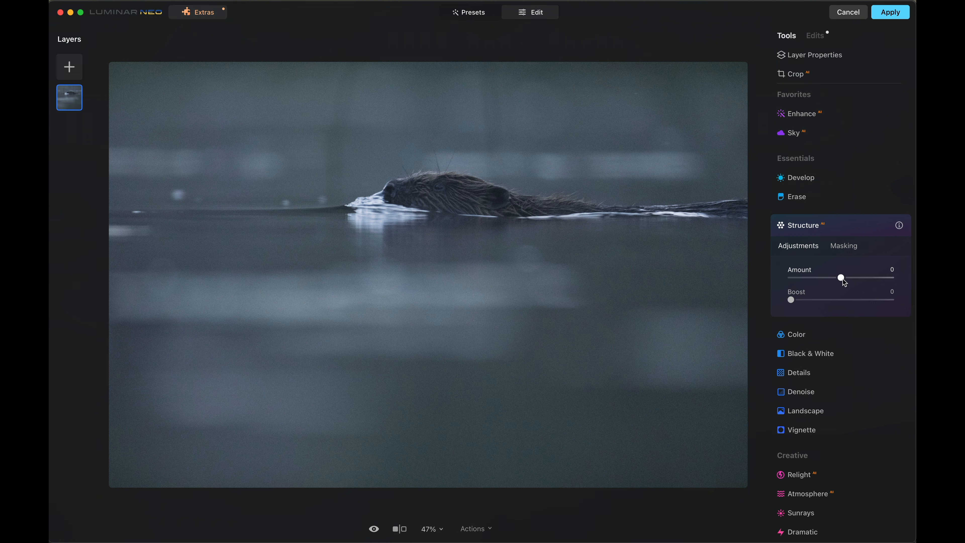
pyautogui.moveTo(841, 278); pyautogui.dragTo(844, 278)
# Step: Toggle the Structure effect on and off repeatedly to compare, then collapse the tool
pyautogui.click(865, 227)
pyautogui.click(864, 228)
pyautogui.click(865, 227)
pyautogui.click(865, 228)
pyautogui.click(864, 227)
pyautogui.click(864, 227)
pyautogui.click(865, 227)
pyautogui.click(864, 228)
pyautogui.click(864, 227)
pyautogui.click(865, 227)
pyautogui.click(826, 227)
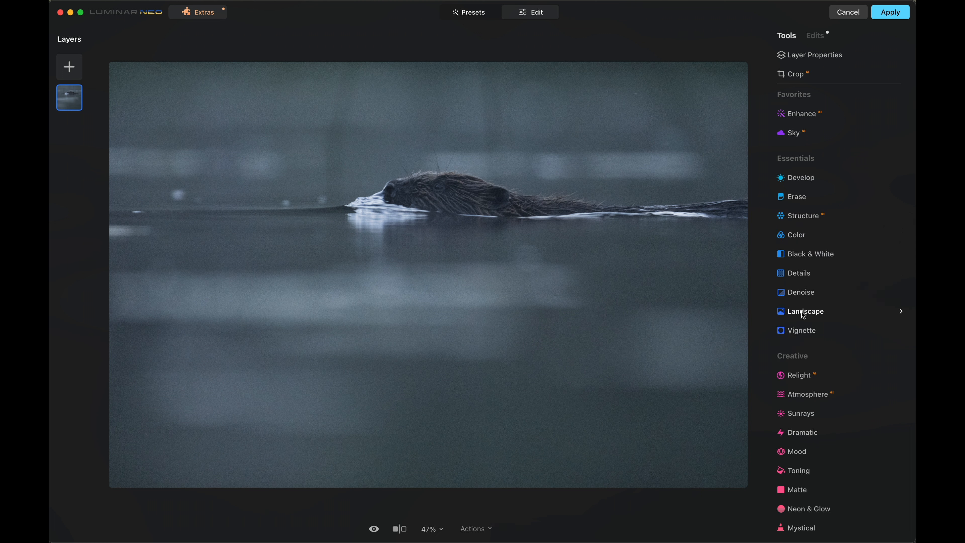
# Step: Open the Atmosphere tool and switch its mode to Mist
pyautogui.scroll(-2, 823, 298)
pyautogui.scroll(-3, 823, 297)
pyautogui.scroll(2, 823, 298)
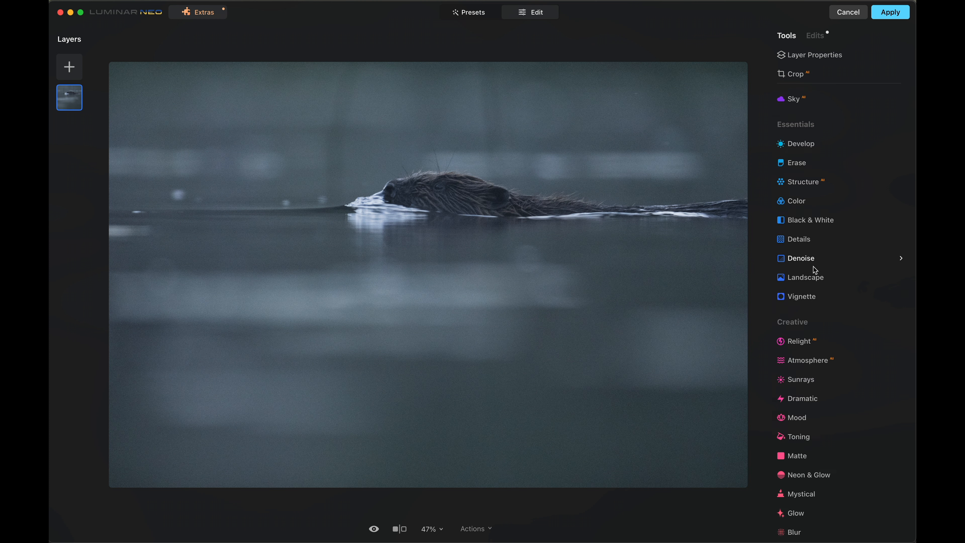
pyautogui.click(816, 361)
pyautogui.scroll(-2, 817, 395)
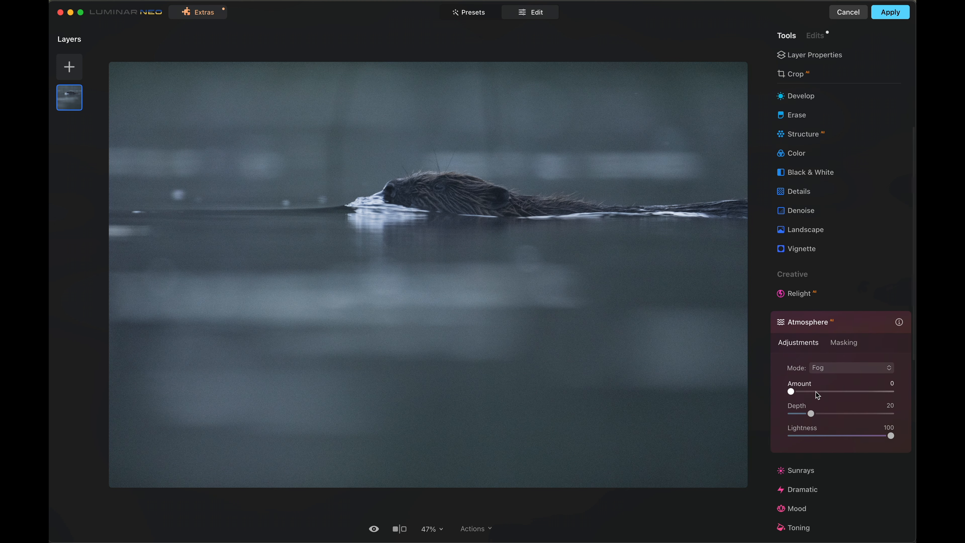
pyautogui.click(834, 364)
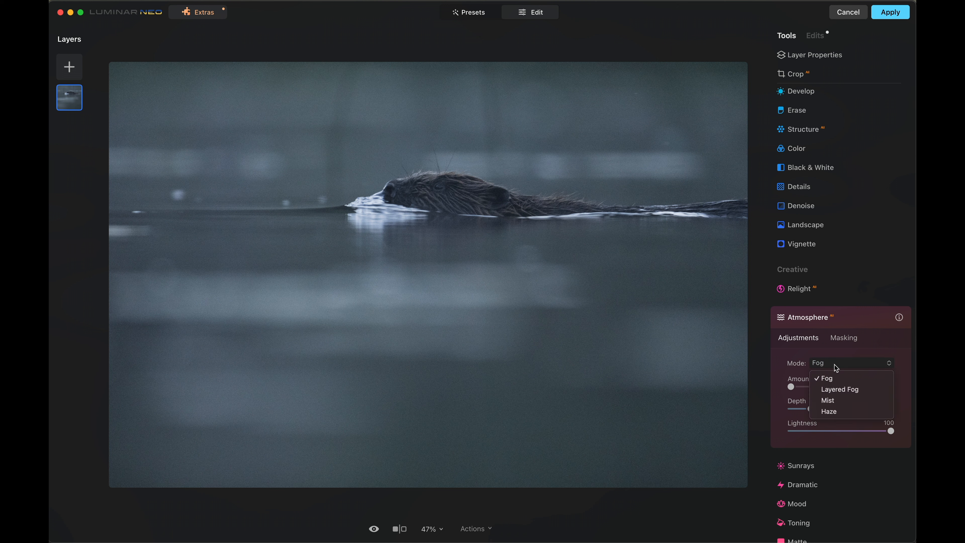
pyautogui.click(843, 406)
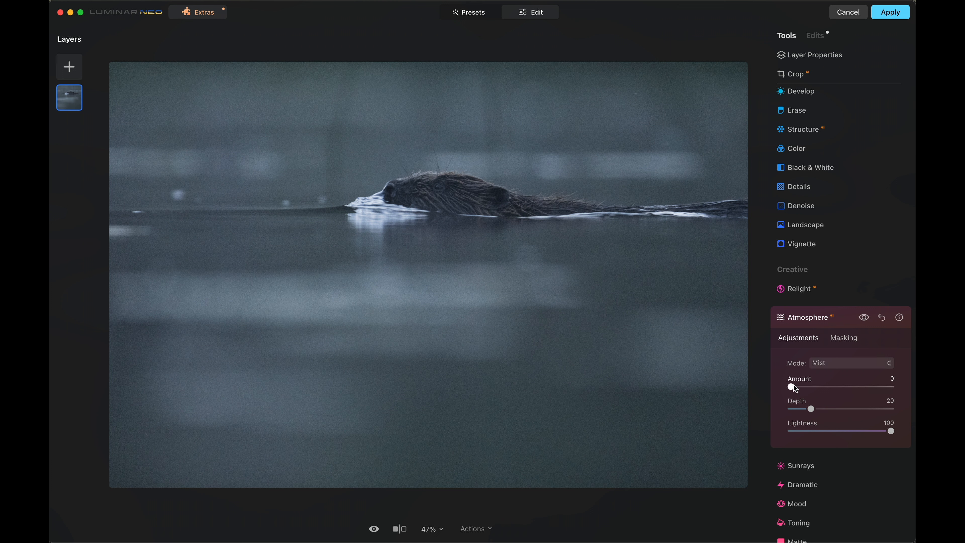
# Step: Set the Atmosphere Amount to 9, Depth to 8 and Lightness to 65
pyautogui.moveTo(794, 387); pyautogui.dragTo(800, 386)
pyautogui.moveTo(801, 387); pyautogui.dragTo(801, 387)
pyautogui.moveTo(839, 412); pyautogui.dragTo(808, 417)
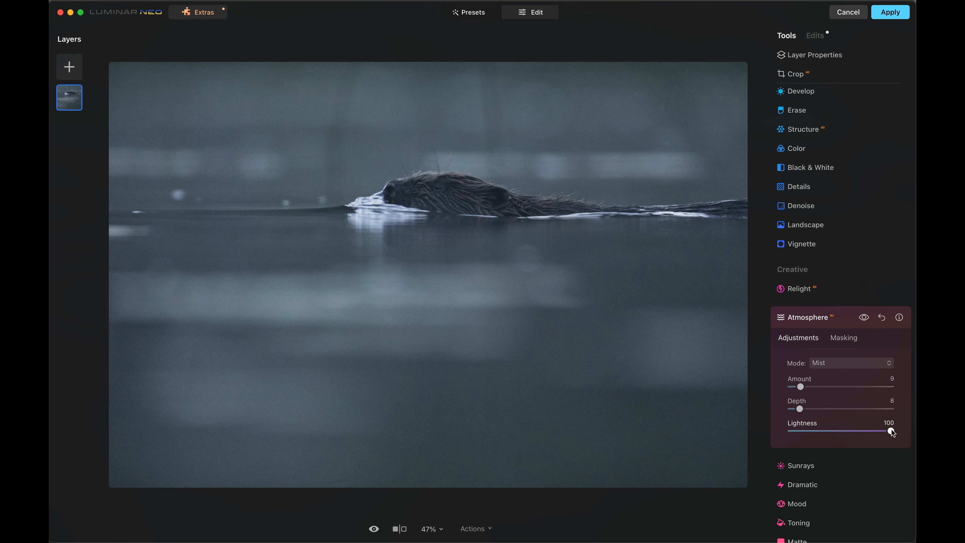
pyautogui.moveTo(880, 431); pyautogui.dragTo(856, 431)
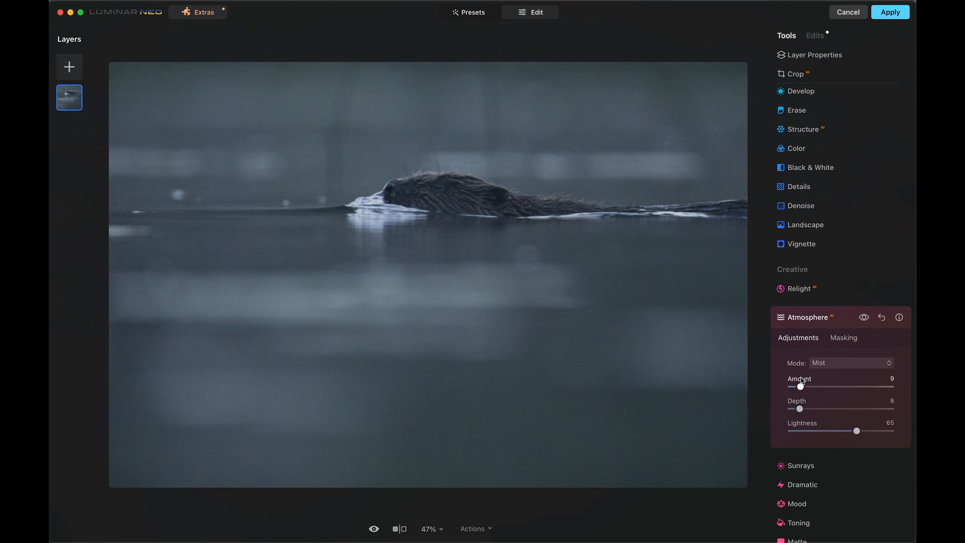
pyautogui.moveTo(806, 385); pyautogui.dragTo(805, 386)
# Step: Open the Mood tool and apply the Santa Barbara LUT from Cinematic Toning
pyautogui.click(804, 366)
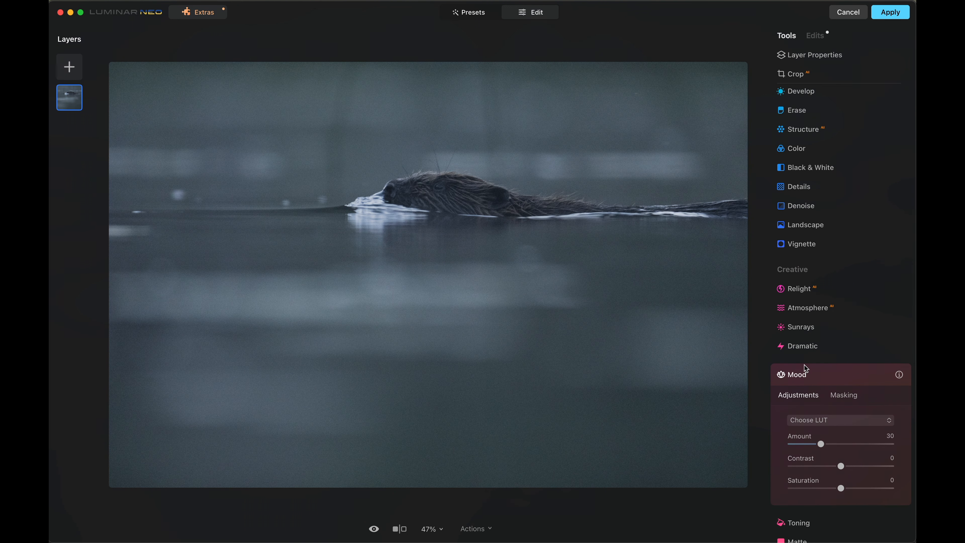
pyautogui.scroll(-3, 817, 386)
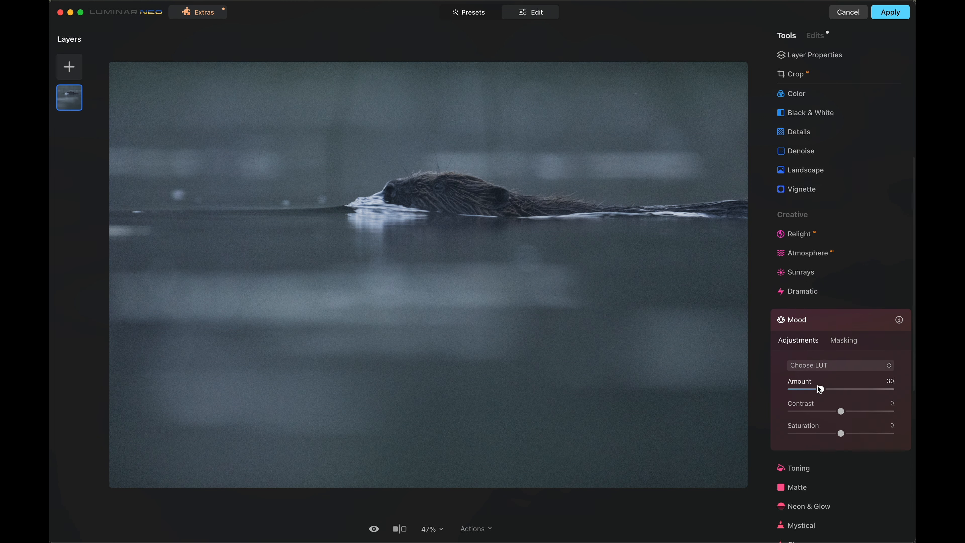
pyautogui.click(826, 359)
pyautogui.moveTo(843, 408)
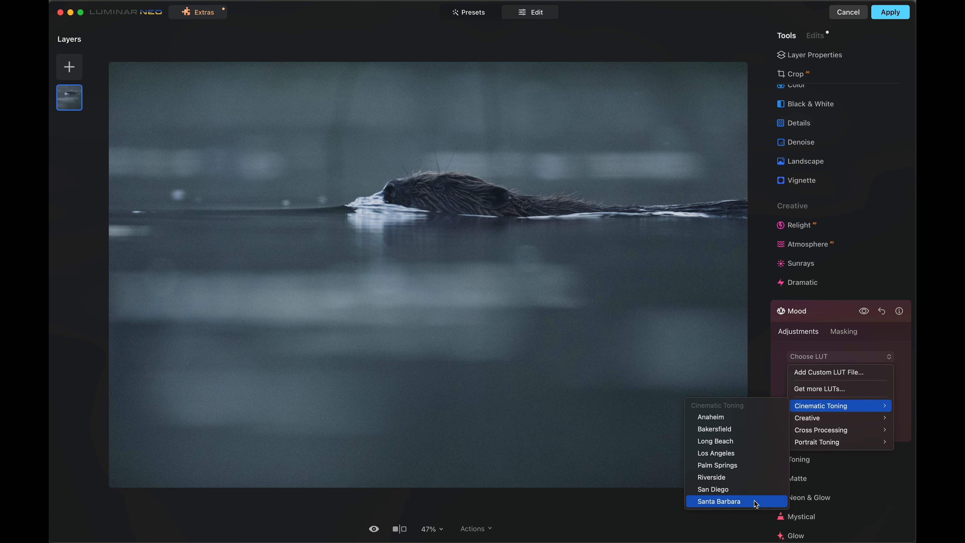
pyautogui.click(756, 503)
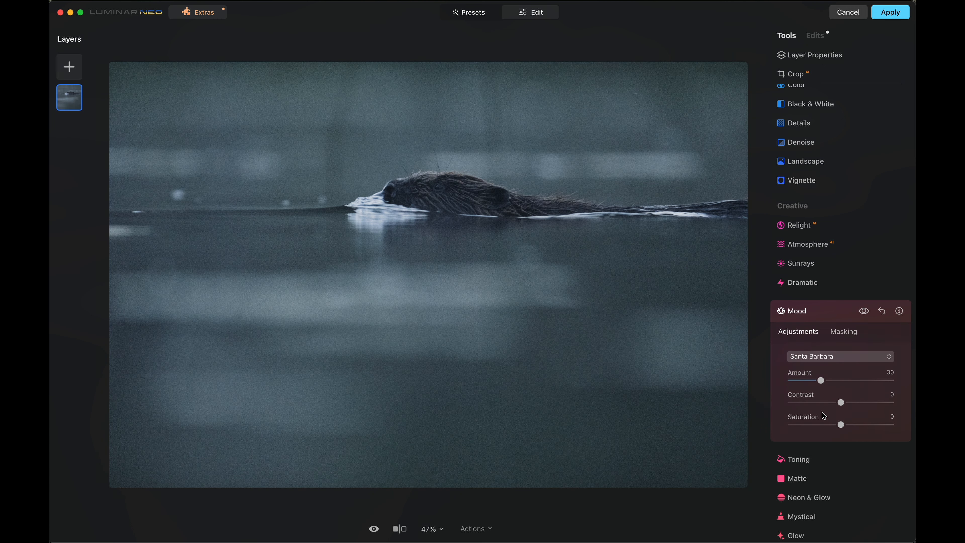
# Step: Open the Glow tool with type Glow and set its Amount to 8
pyautogui.click(813, 311)
pyautogui.scroll(-3, 809, 311)
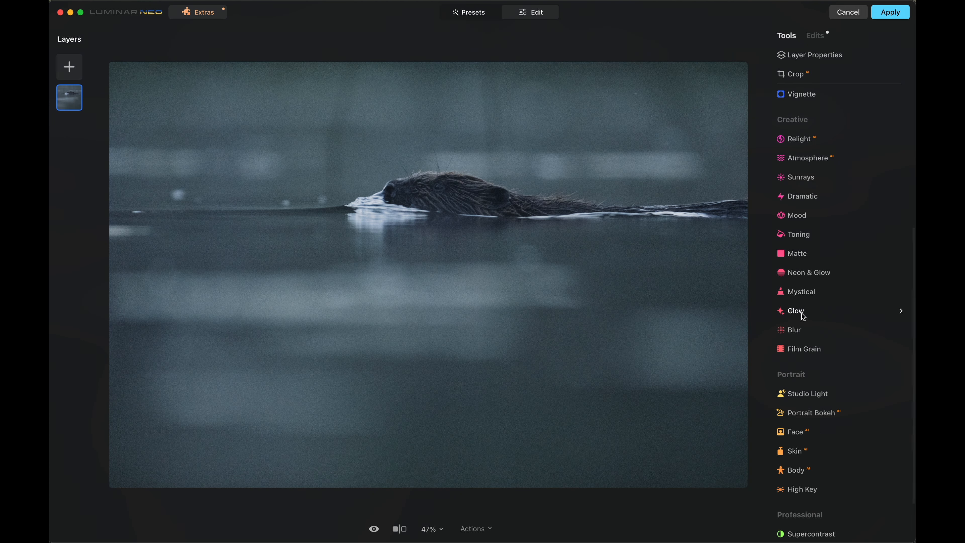
pyautogui.click(801, 313)
pyautogui.click(839, 368)
pyautogui.click(834, 380)
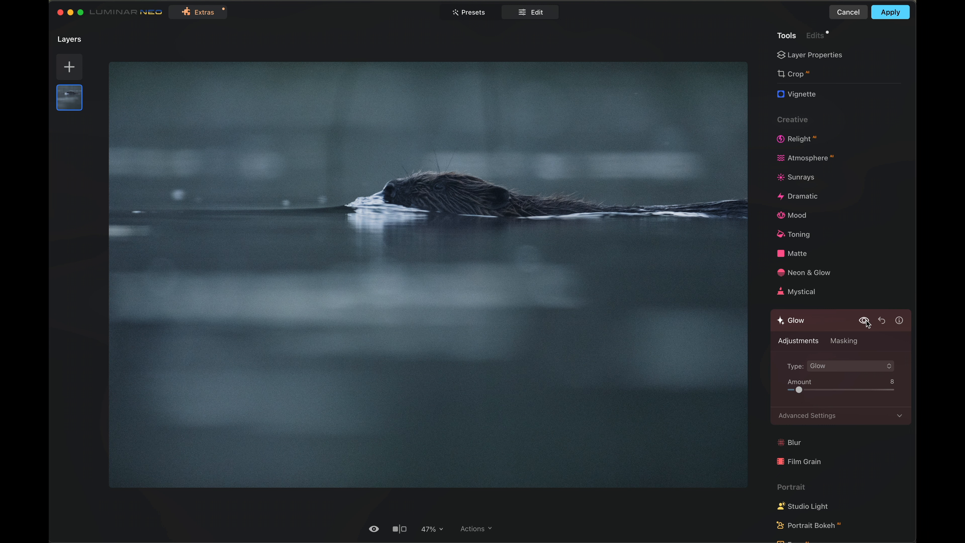
# Step: Compare the edited photo against the original using the preview toggle
pyautogui.scroll(5, 835, 354)
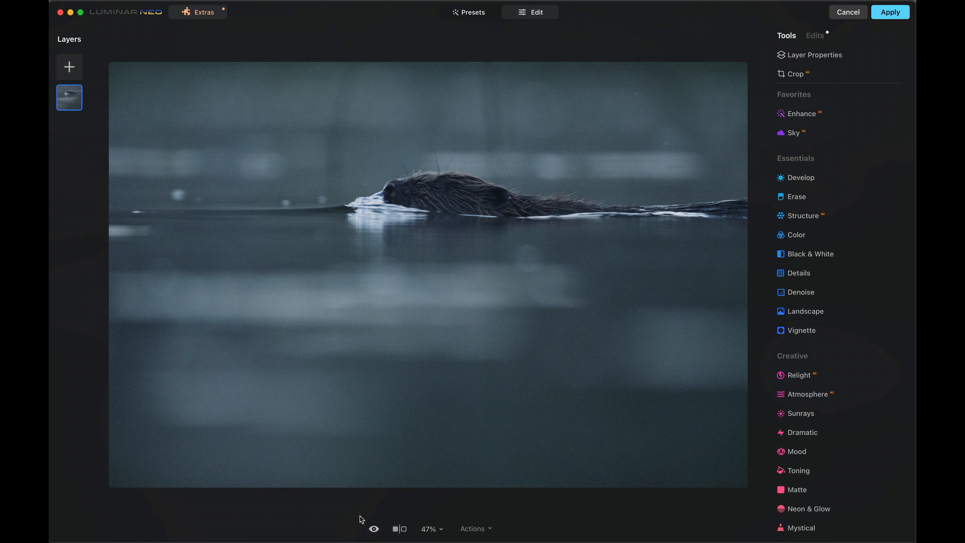
pyautogui.click(374, 530)
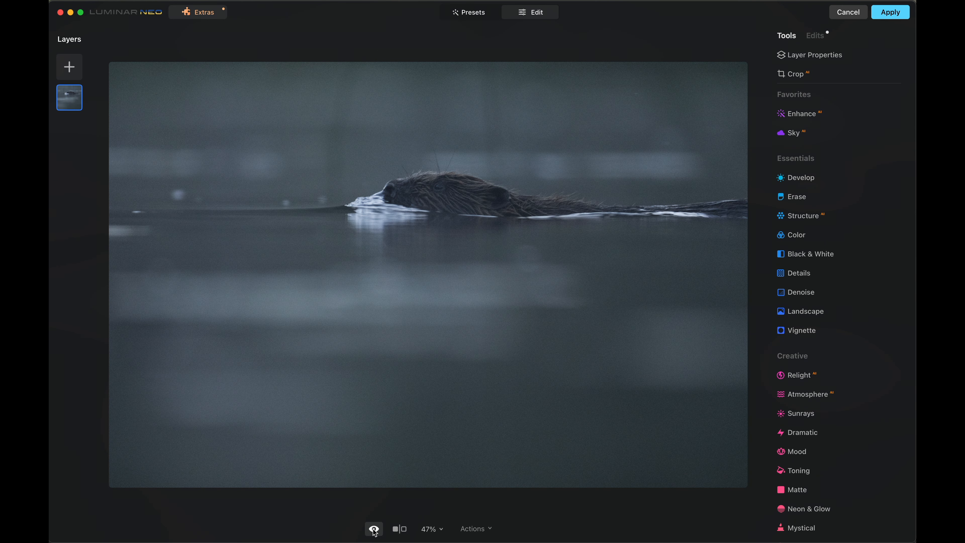
pyautogui.click(375, 530)
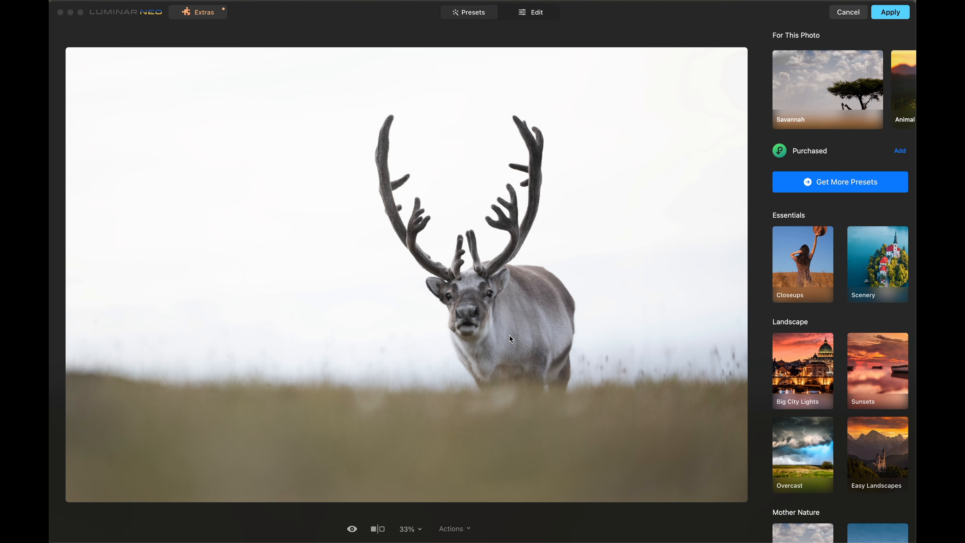
# Step: Switch the reindeer photo to editing, open Enhance and set Accent to 66
pyautogui.click(532, 12)
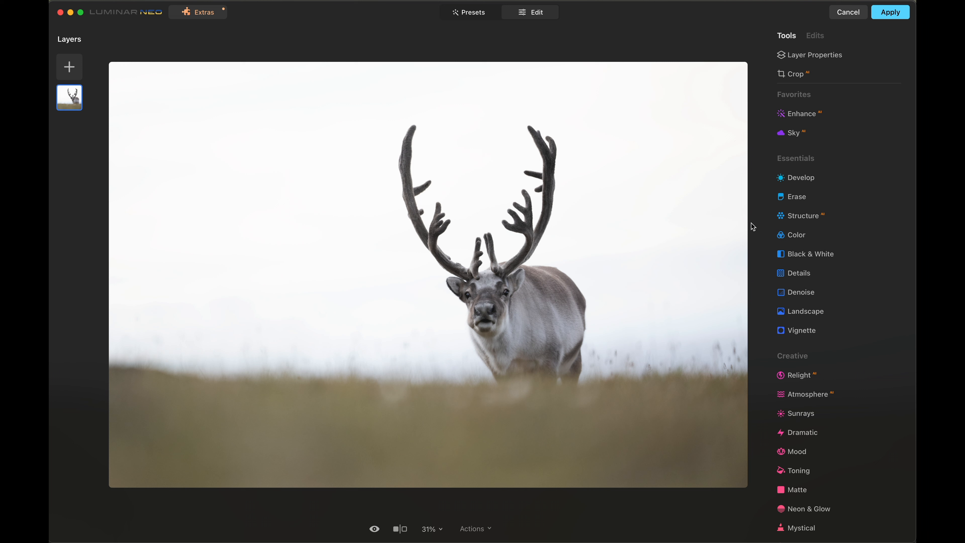
pyautogui.click(807, 113)
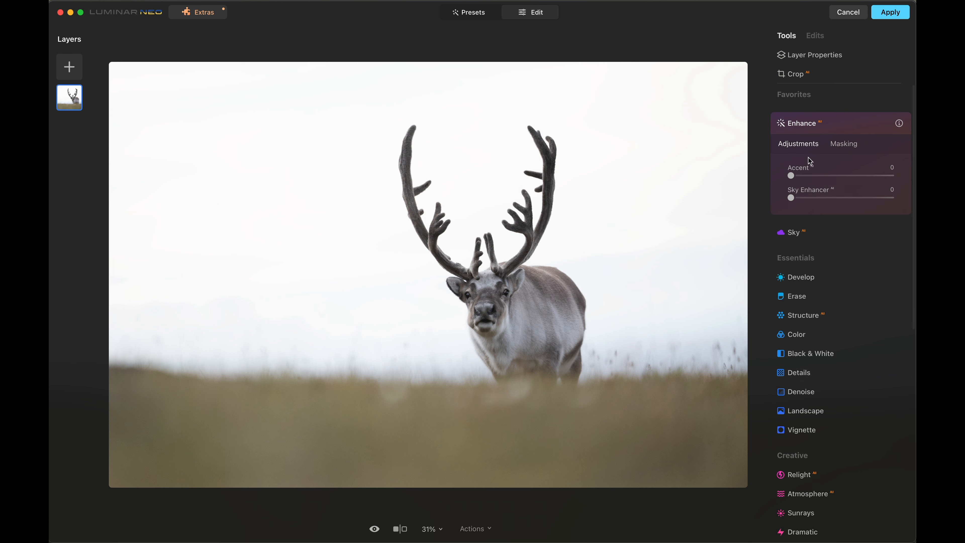
pyautogui.moveTo(787, 177); pyautogui.dragTo(855, 184)
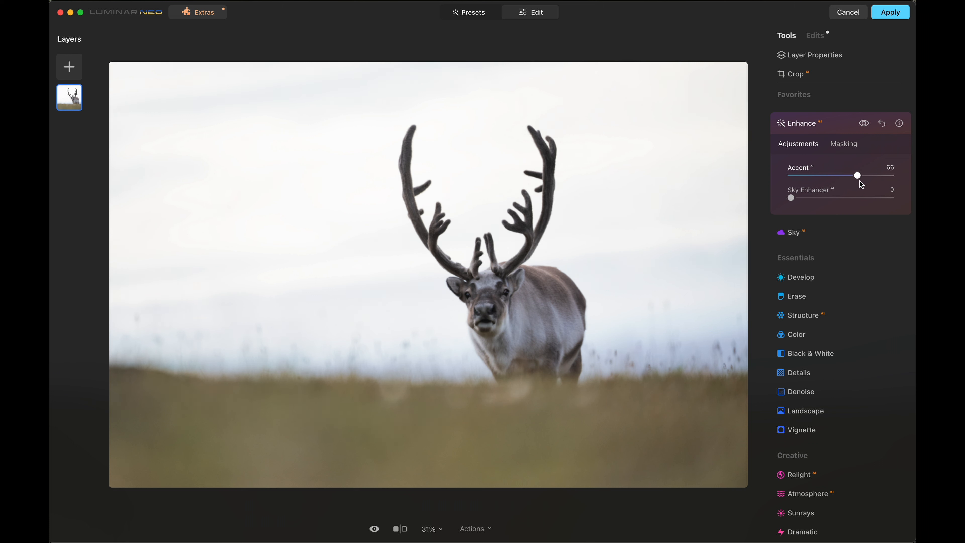
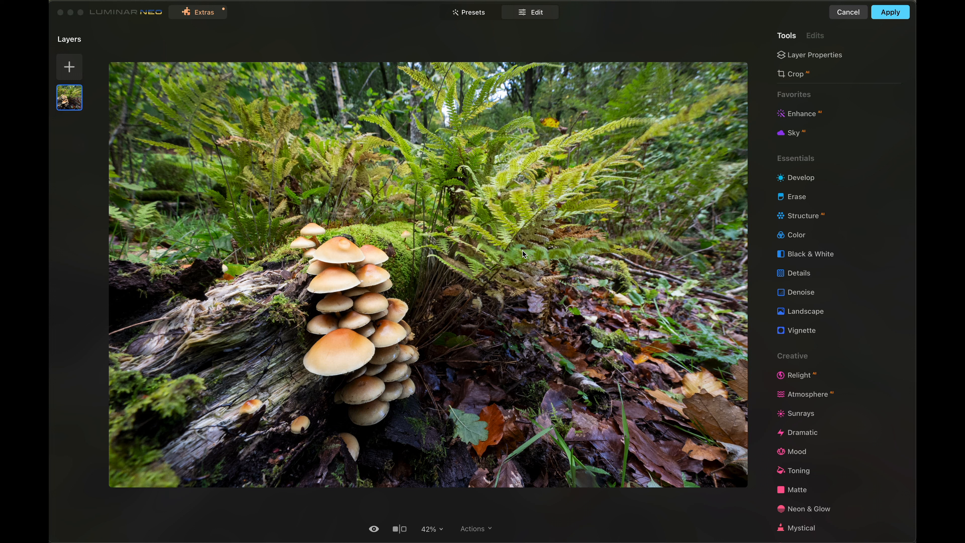
# Step: Open Enhance on the mushroom photo and set Accent to 41
pyautogui.click(811, 116)
pyautogui.moveTo(793, 175); pyautogui.dragTo(826, 177)
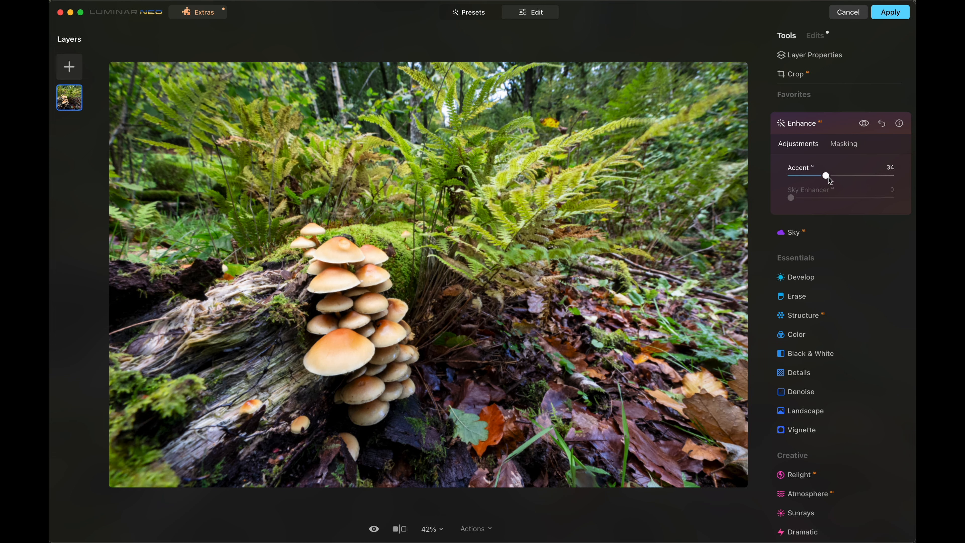
pyautogui.moveTo(832, 177); pyautogui.dragTo(835, 177)
# Step: Open the Landscape tool, set Golden Hour to 17 and raise Foliage Enhancer slightly
pyautogui.scroll(-3, 809, 277)
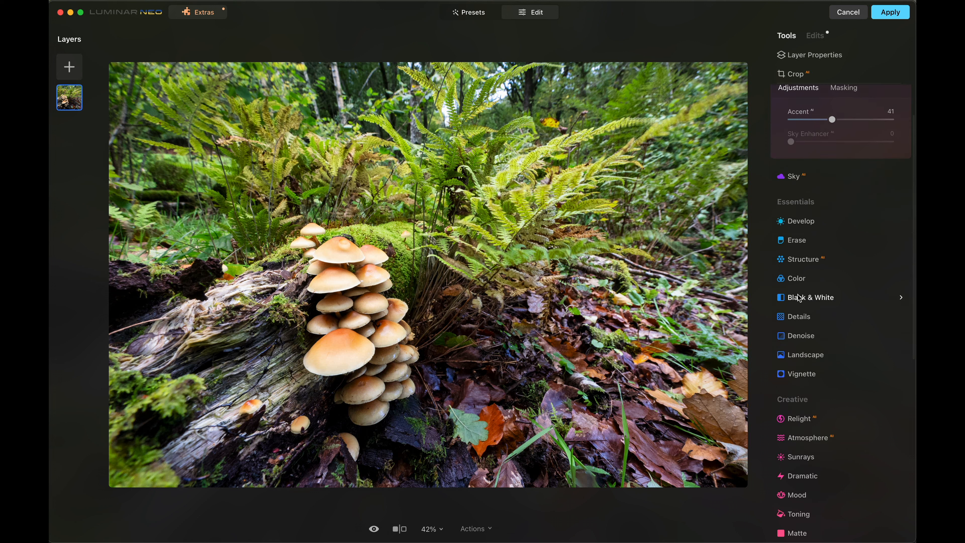
pyautogui.click(799, 329)
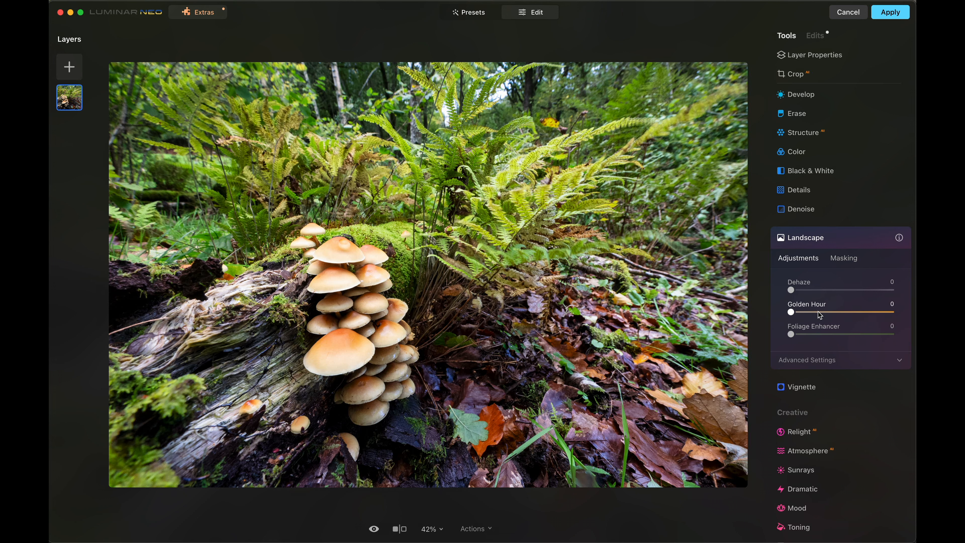
pyautogui.moveTo(792, 313); pyautogui.dragTo(794, 313)
pyautogui.moveTo(807, 314); pyautogui.dragTo(810, 314)
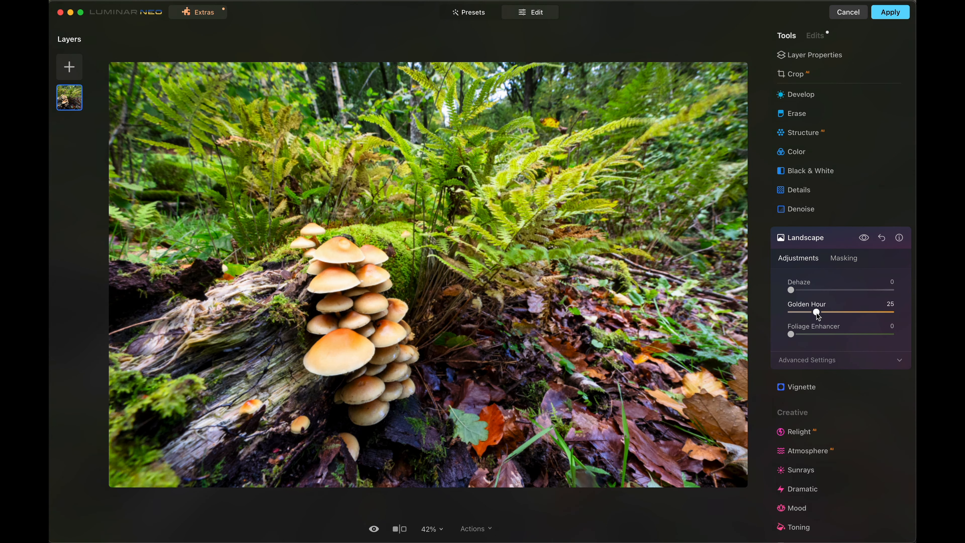
pyautogui.moveTo(817, 313); pyautogui.dragTo(808, 314)
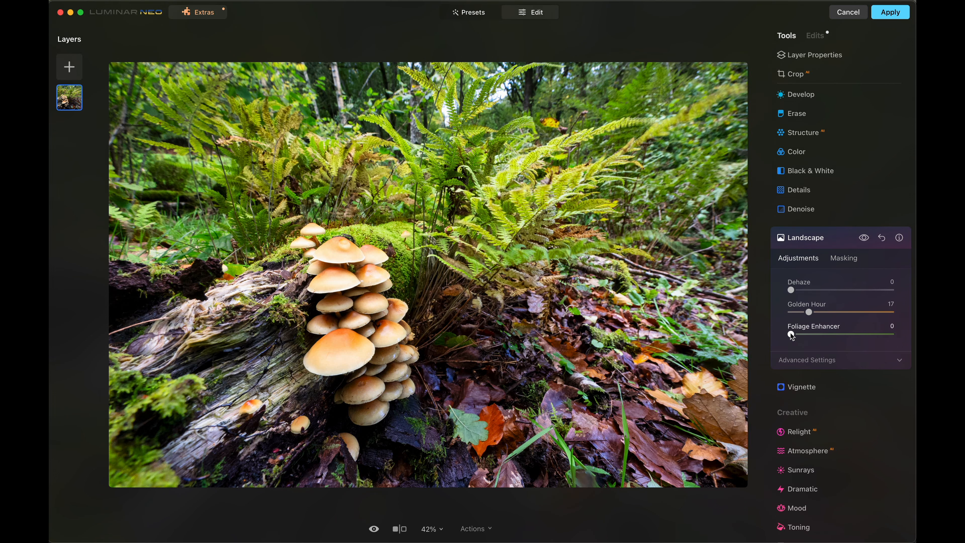
pyautogui.moveTo(790, 334); pyautogui.dragTo(810, 337)
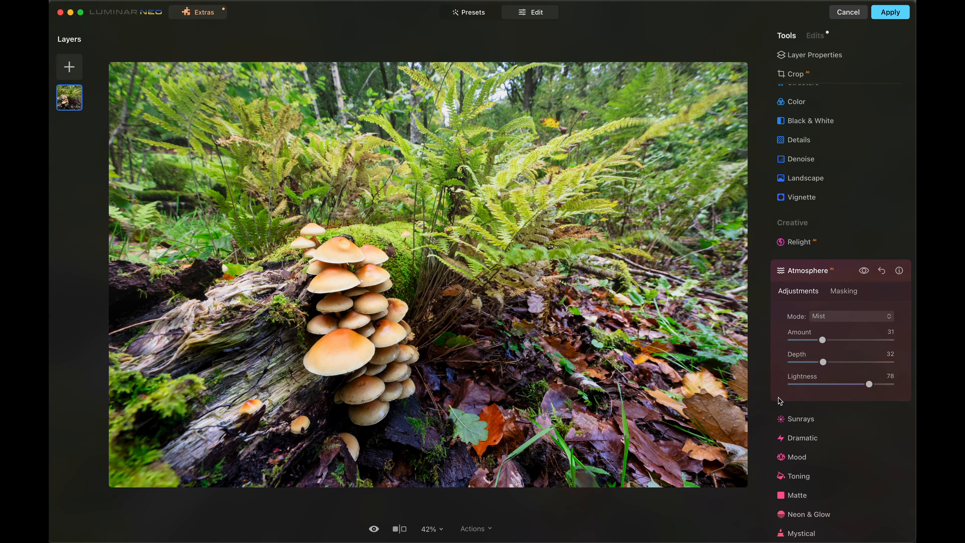
# Step: Open Sunrays, place the sun center in the bright gap above the ferns and set Amount to 23
pyautogui.click(813, 272)
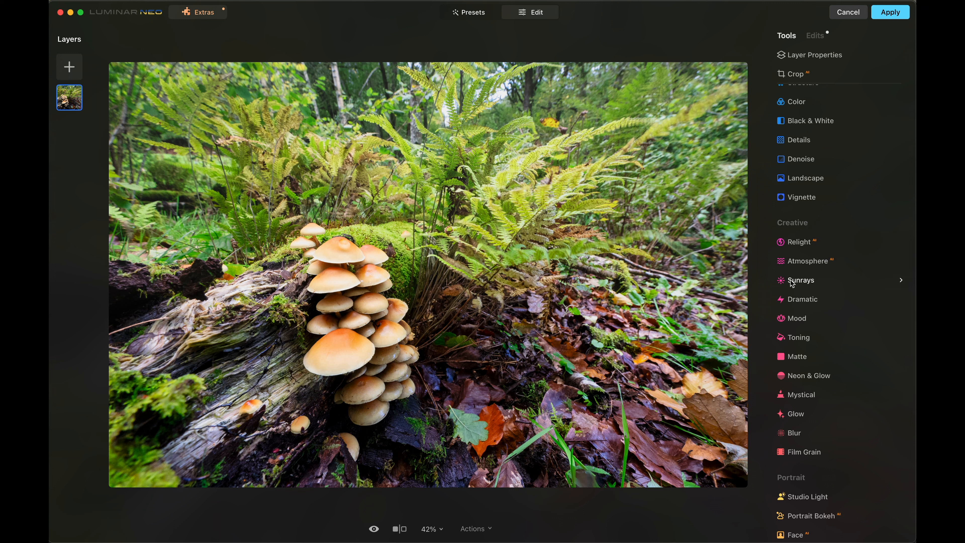
pyautogui.click(807, 282)
pyautogui.click(838, 335)
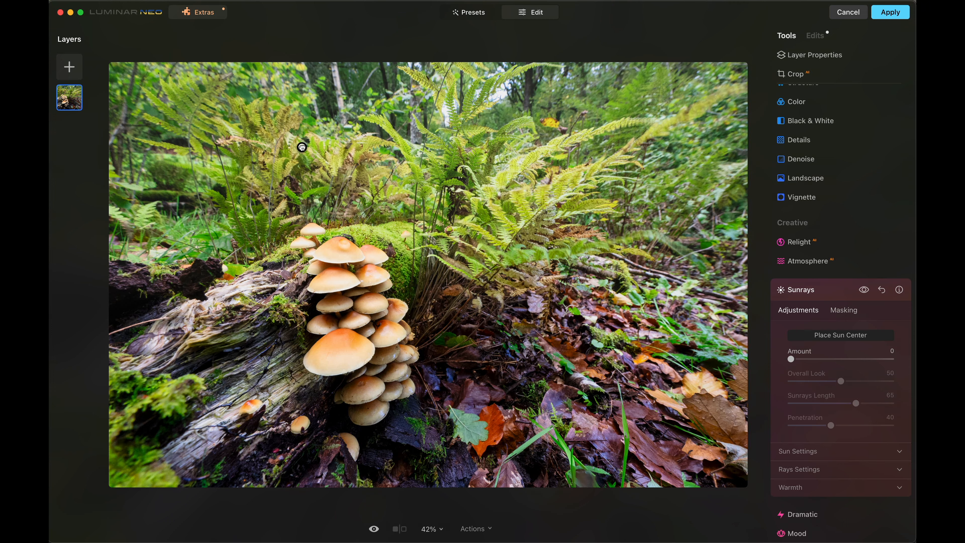
pyautogui.click(446, 112)
pyautogui.moveTo(790, 359); pyautogui.dragTo(813, 359)
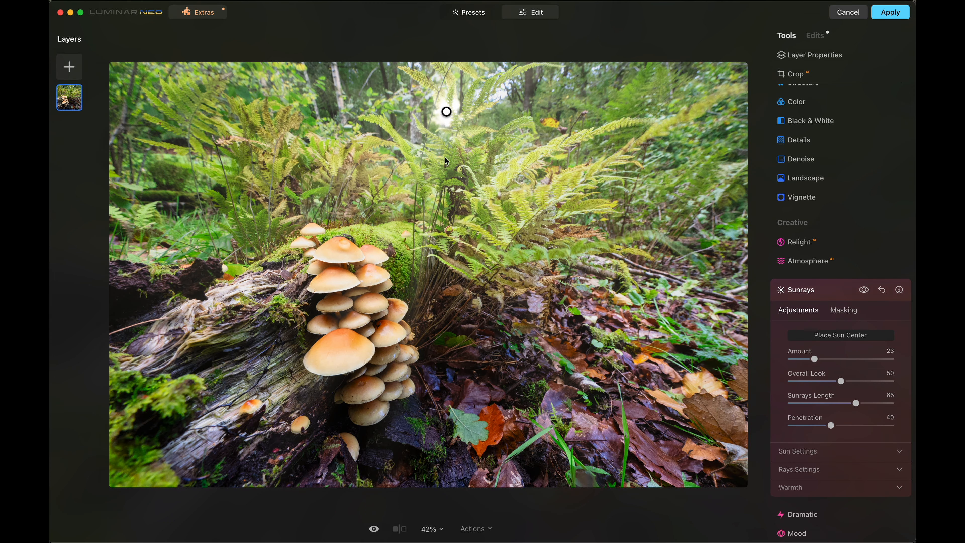
# Step: Expand the Warmth and Rays Settings sections and set Sunrays Warmth to 90
pyautogui.click(816, 488)
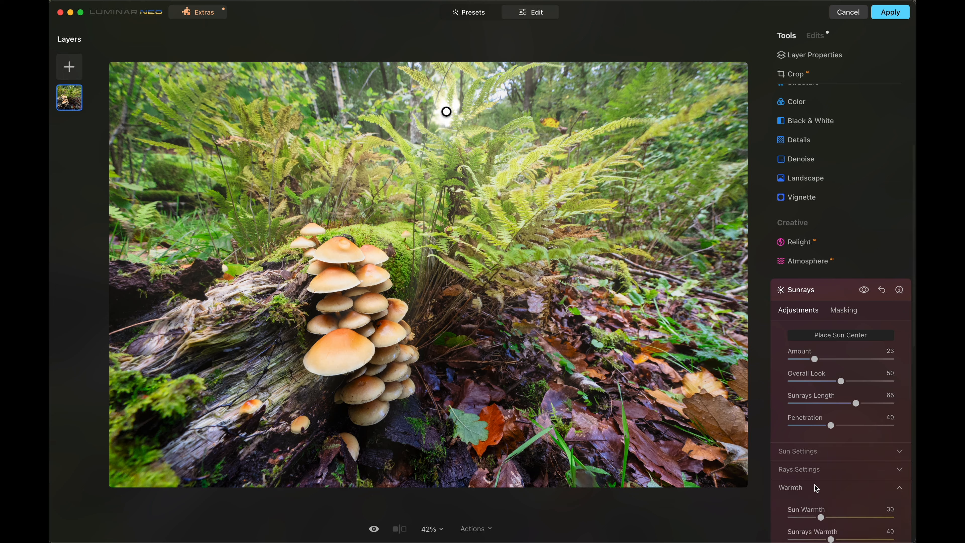
pyautogui.scroll(-3, 816, 475)
pyautogui.click(802, 361)
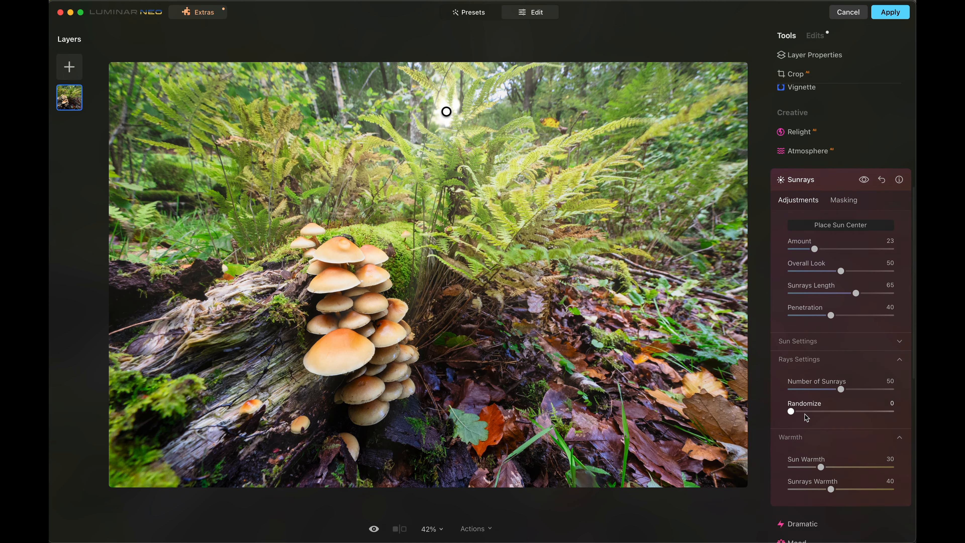
pyautogui.scroll(-3, 817, 410)
pyautogui.moveTo(831, 396); pyautogui.dragTo(880, 396)
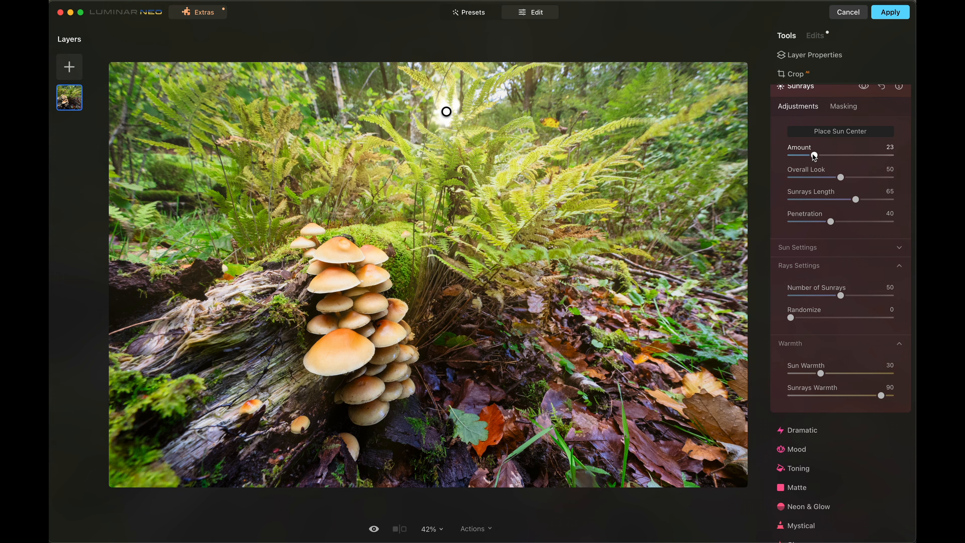
# Step: Set Sunrays Amount to 12, Sunrays Length to 68 and Penetration to 34
pyautogui.moveTo(814, 155); pyautogui.dragTo(803, 158)
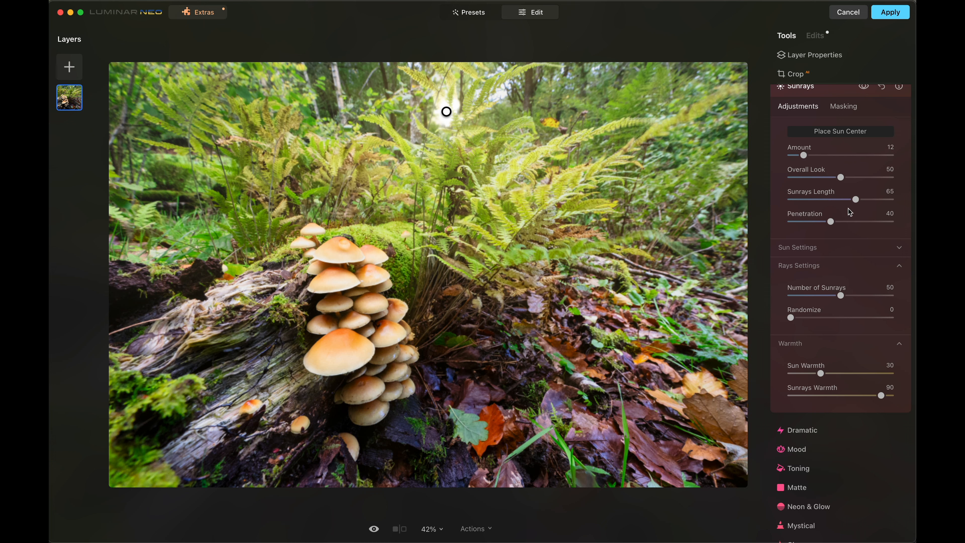
pyautogui.moveTo(855, 199); pyautogui.dragTo(825, 226)
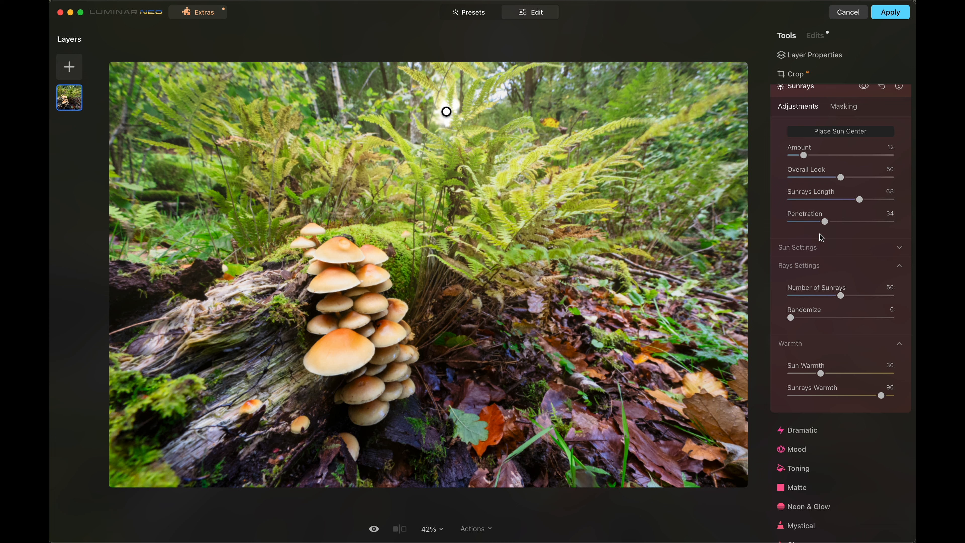
# Step: Expand Sun Settings; set Sun Radius 21, Sun Glow Radius 80, Sun Glow Amount 48, Sunrays Length 96, Number of Sunrays 14
pyautogui.click(802, 247)
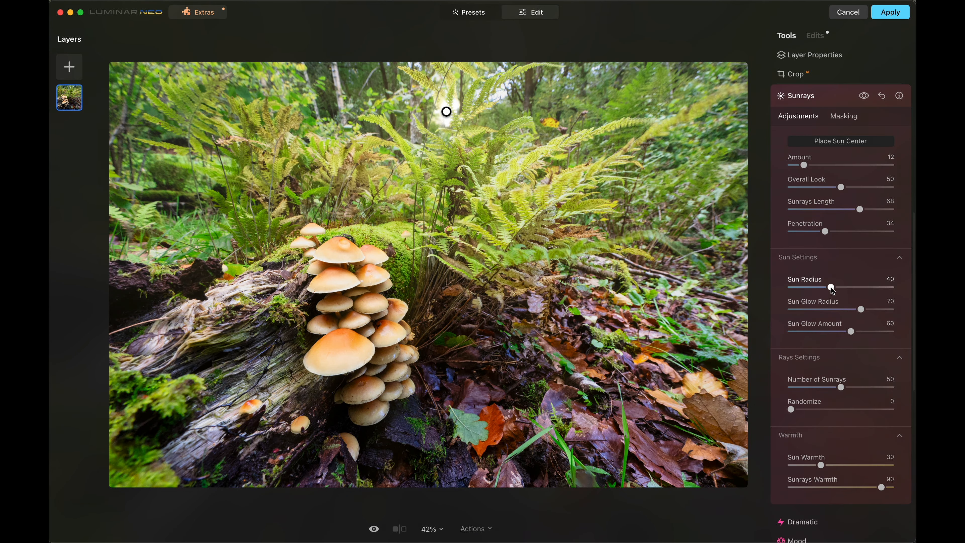
pyautogui.moveTo(831, 287)
pyautogui.mouseDown()
pyautogui.moveTo(847, 287)
pyautogui.moveTo(799, 288)
pyautogui.moveTo(862, 294)
pyautogui.moveTo(813, 288)
pyautogui.mouseUp()
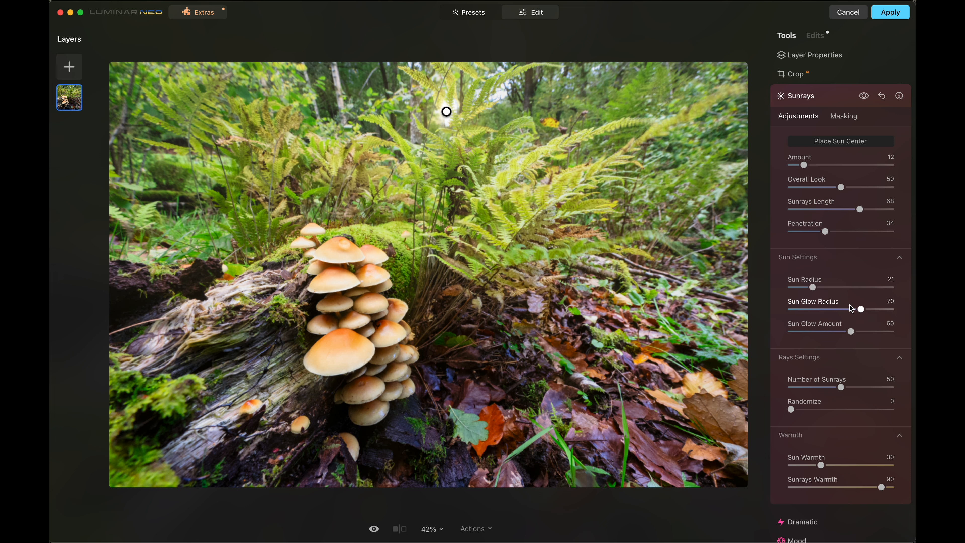
pyautogui.moveTo(861, 309); pyautogui.dragTo(888, 314)
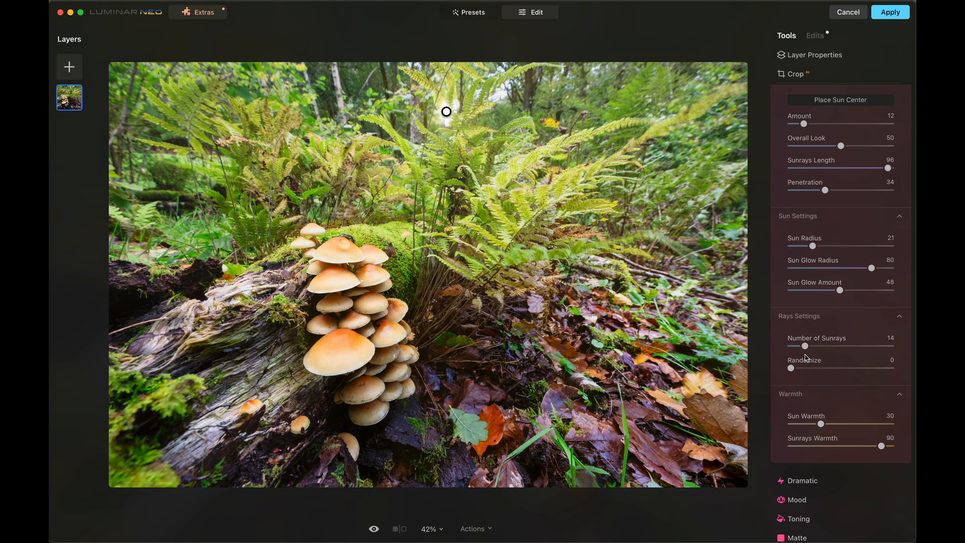
# Step: Reduce the Sunrays Amount to 8
pyautogui.scroll(3, 813, 310)
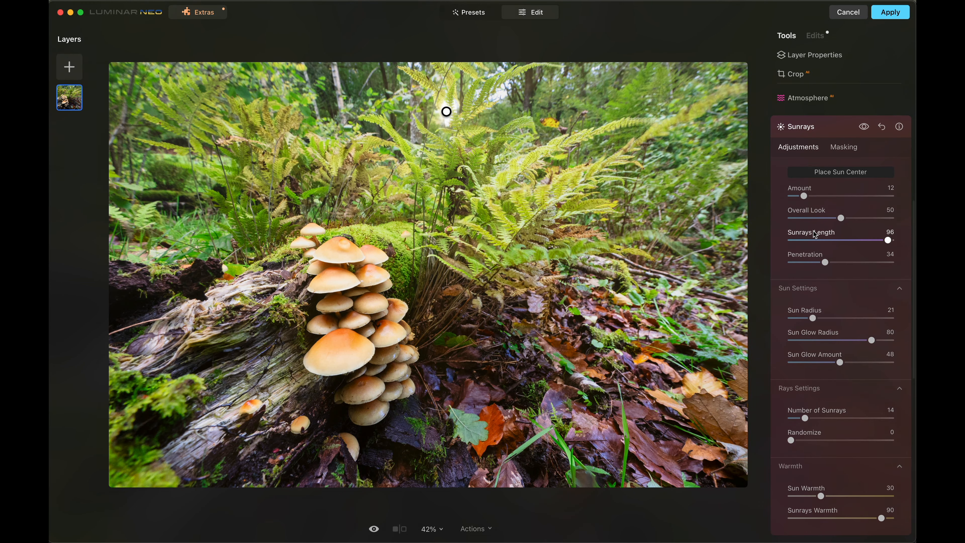
pyautogui.scroll(-1, 813, 232)
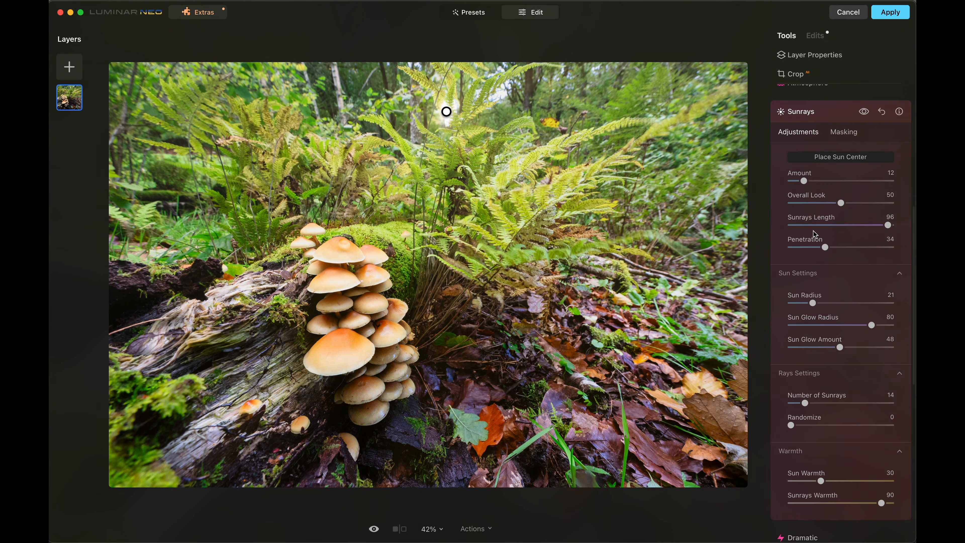
pyautogui.moveTo(803, 181); pyautogui.dragTo(799, 181)
# Step: Compare the photo with Sunrays toggled on and off, then against the original with the preview toggle
pyautogui.click(864, 114)
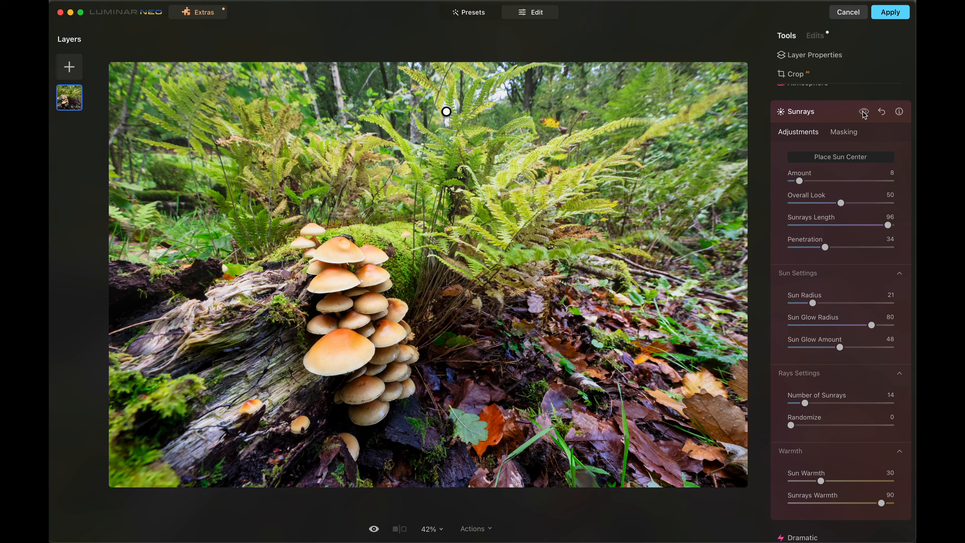
pyautogui.click(864, 114)
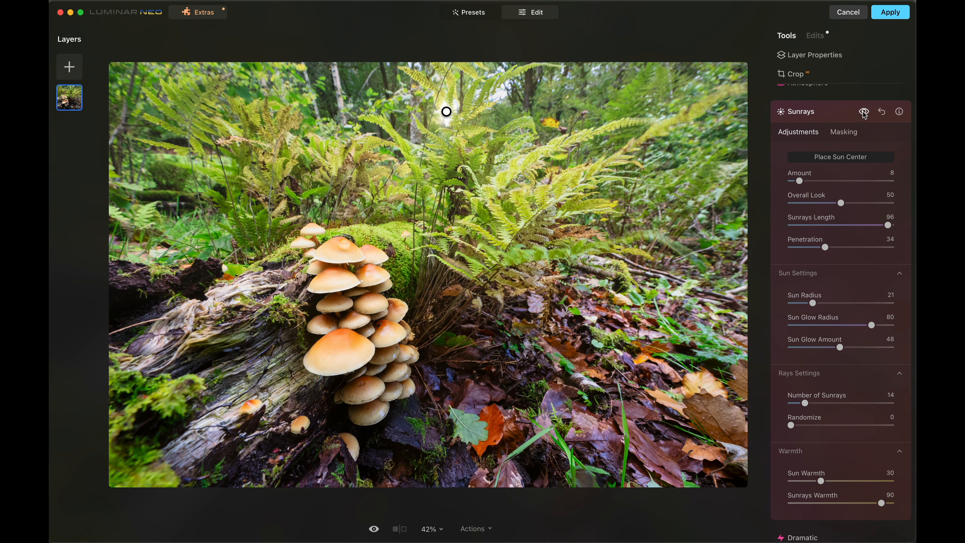
pyautogui.click(864, 114)
pyautogui.click(864, 114)
pyautogui.click(825, 112)
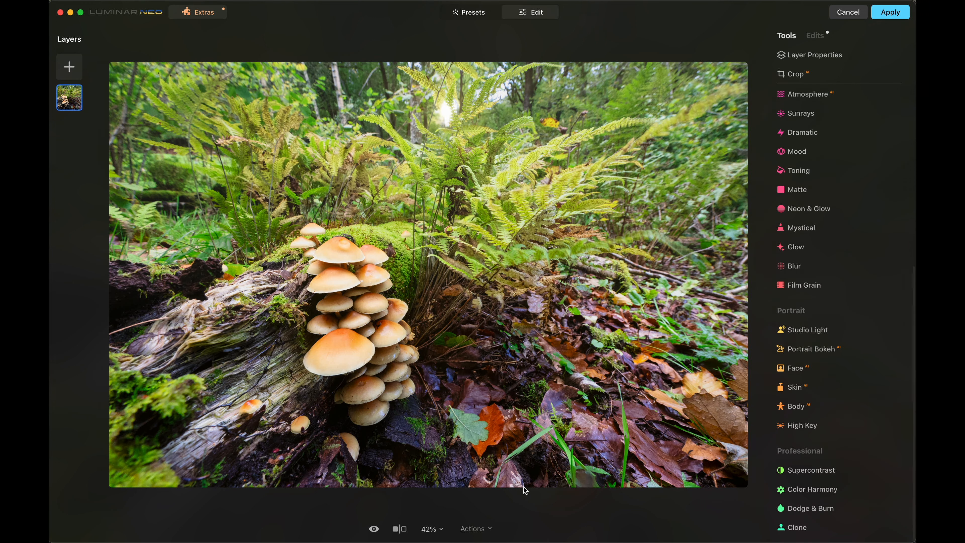
pyautogui.click(373, 532)
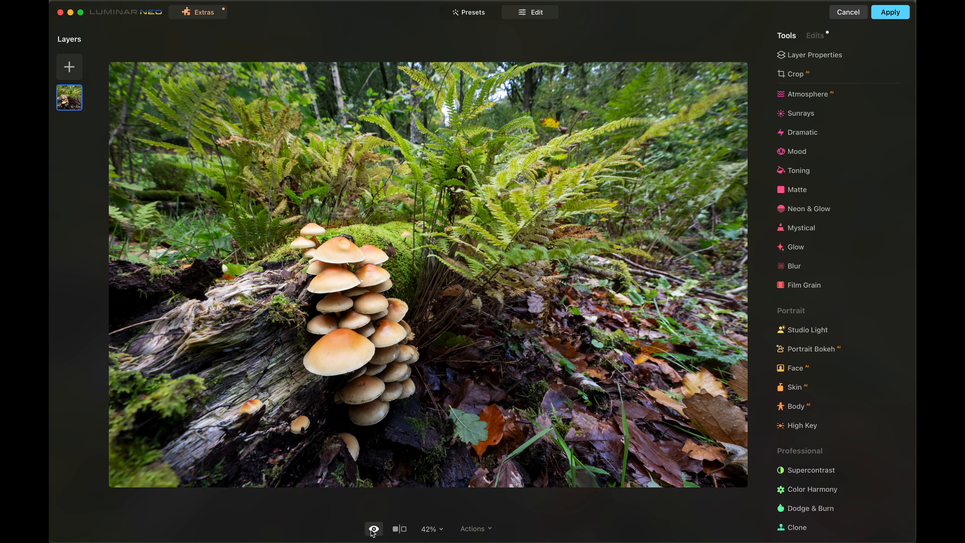
pyautogui.click(373, 532)
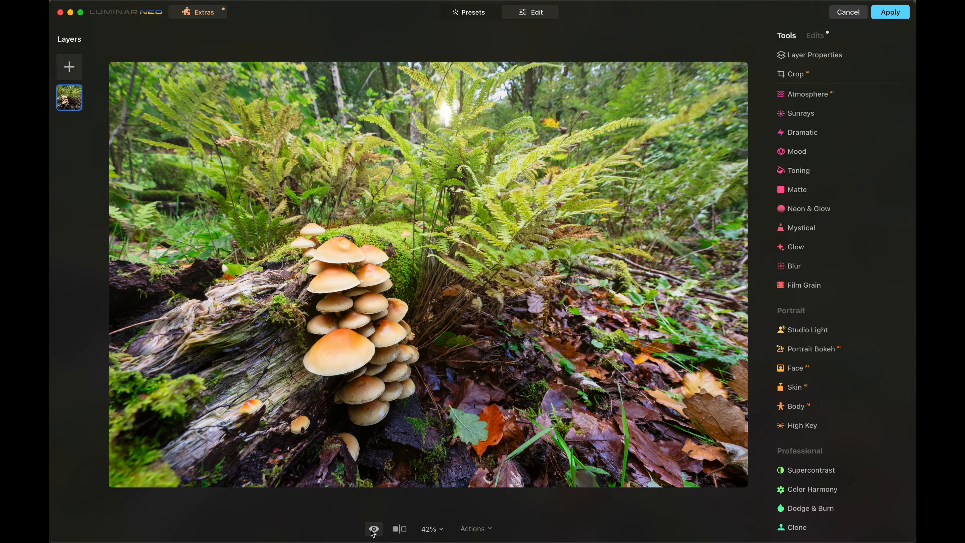
# Step: Try to move the Sunrays sun center further up and right from the edits list
pyautogui.click(818, 35)
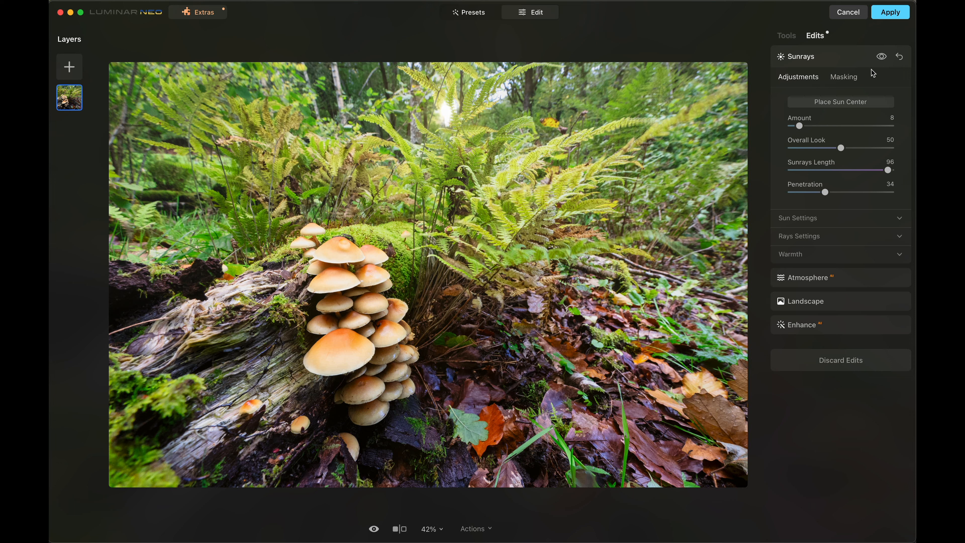
pyautogui.click(831, 105)
pyautogui.moveTo(446, 112)
pyautogui.mouseDown()
pyautogui.moveTo(498, 93)
pyautogui.moveTo(505, 106)
pyautogui.moveTo(470, 117)
pyautogui.moveTo(476, 109)
pyautogui.moveTo(459, 136)
pyautogui.moveTo(472, 141)
pyautogui.moveTo(599, 70)
pyautogui.moveTo(618, 41)
pyautogui.moveTo(592, 64)
pyautogui.moveTo(614, 50)
pyautogui.moveTo(597, 80)
pyautogui.moveTo(564, 80)
pyautogui.mouseUp()
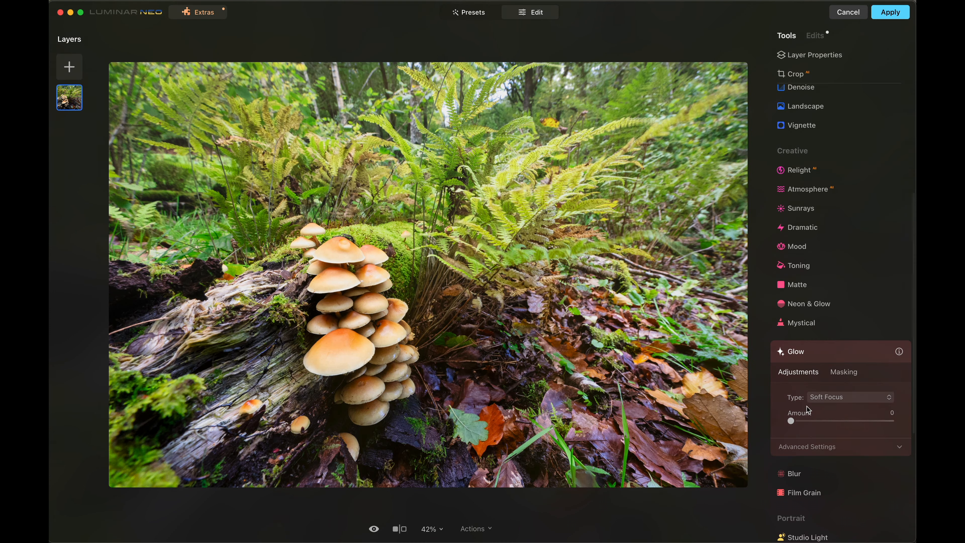
# Step: Open the Glow tool, set its type to Glow and its Amount to 27
pyautogui.click(842, 401)
pyautogui.click(828, 423)
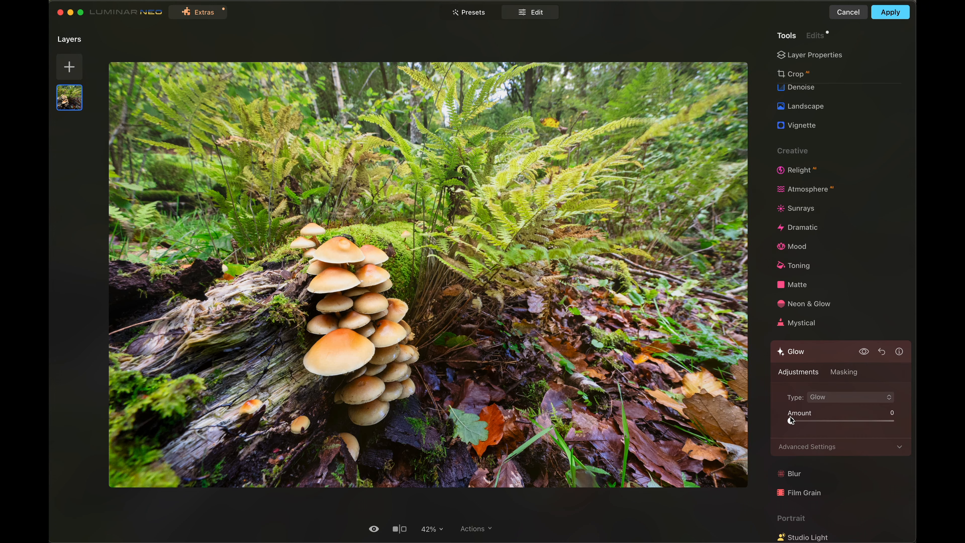
pyautogui.moveTo(794, 420); pyautogui.dragTo(821, 419)
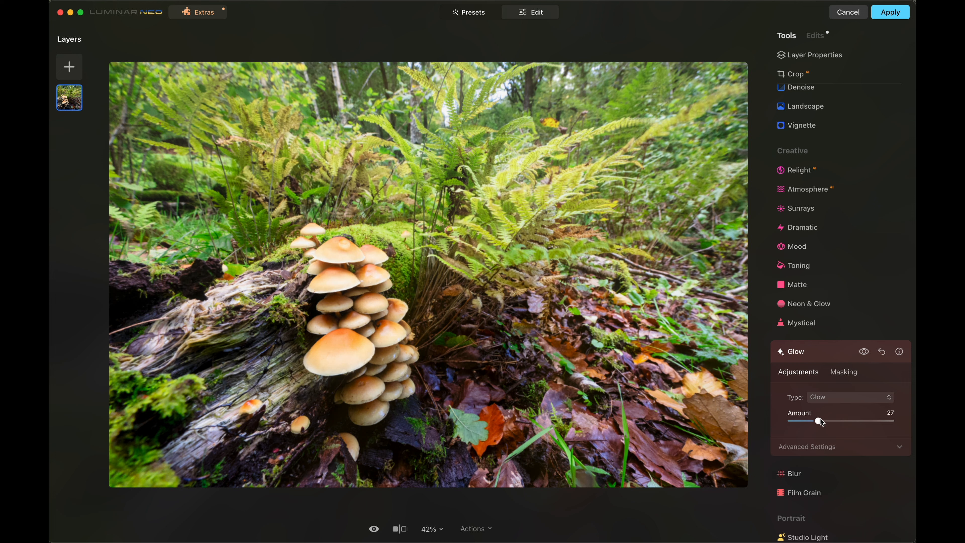
# Step: Toggle the Glow adjustment's visibility on and off to compare its effect
pyautogui.click(864, 352)
pyautogui.click(864, 353)
pyautogui.click(864, 352)
pyautogui.click(863, 353)
pyautogui.click(864, 353)
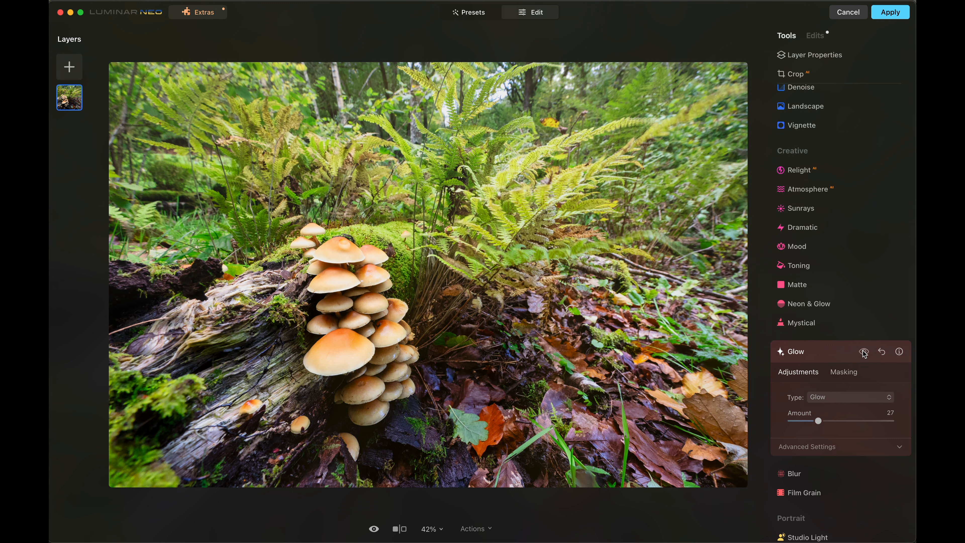